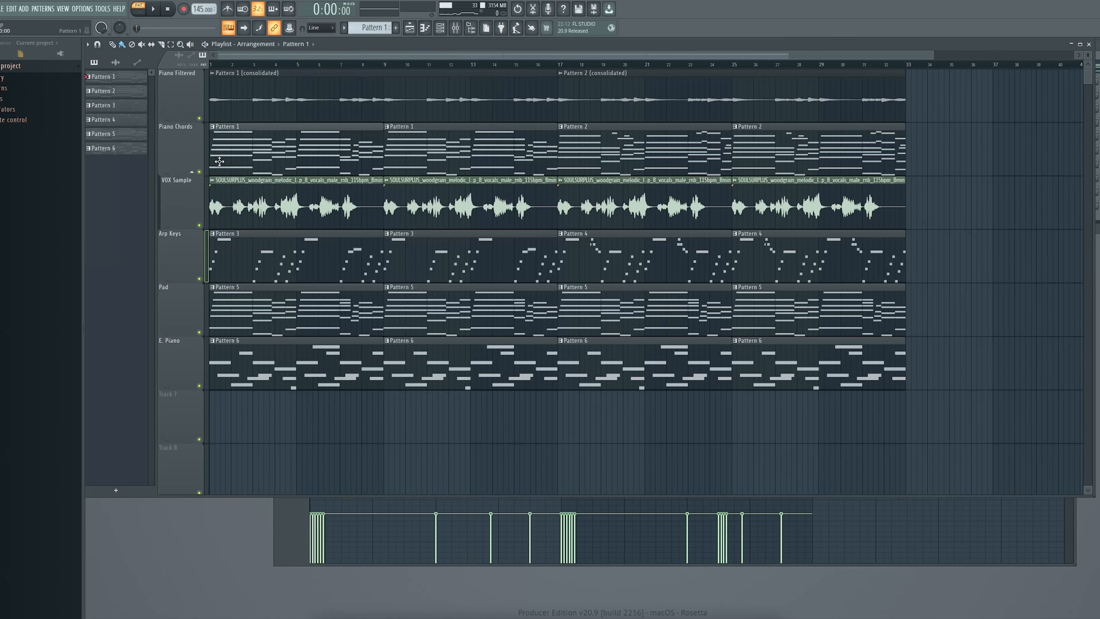
- Open the chord pattern in the piano roll and select each chord in turn to examine its notes
{"action": "double_click", "coordinate": [220, 161]}
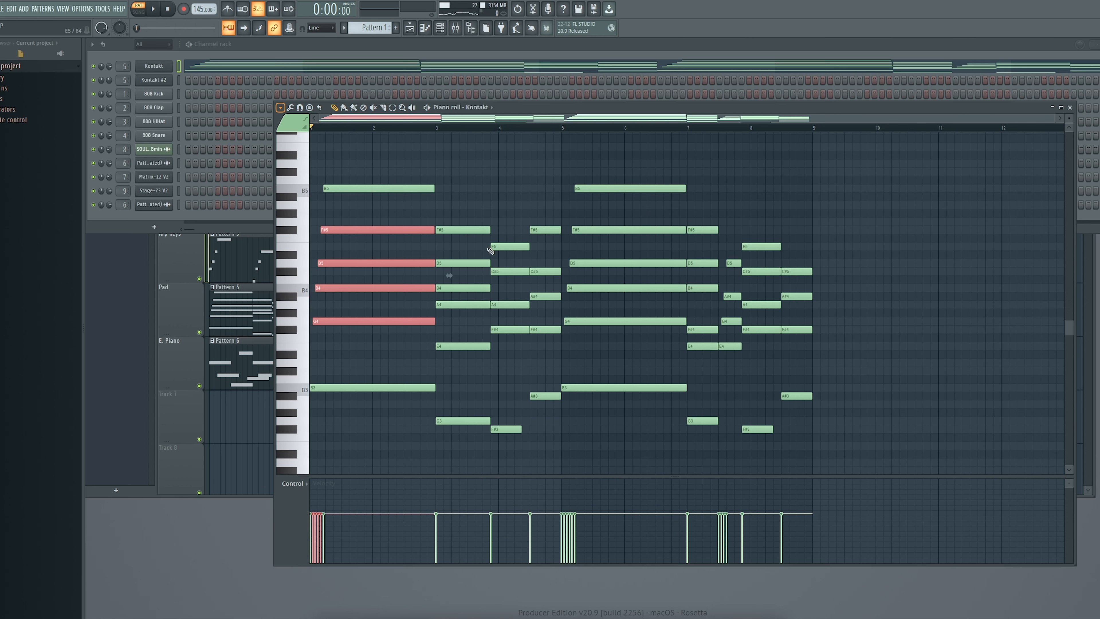
{"action": "left_click_drag", "start_coordinate": [453, 216], "coordinate": [460, 343]}
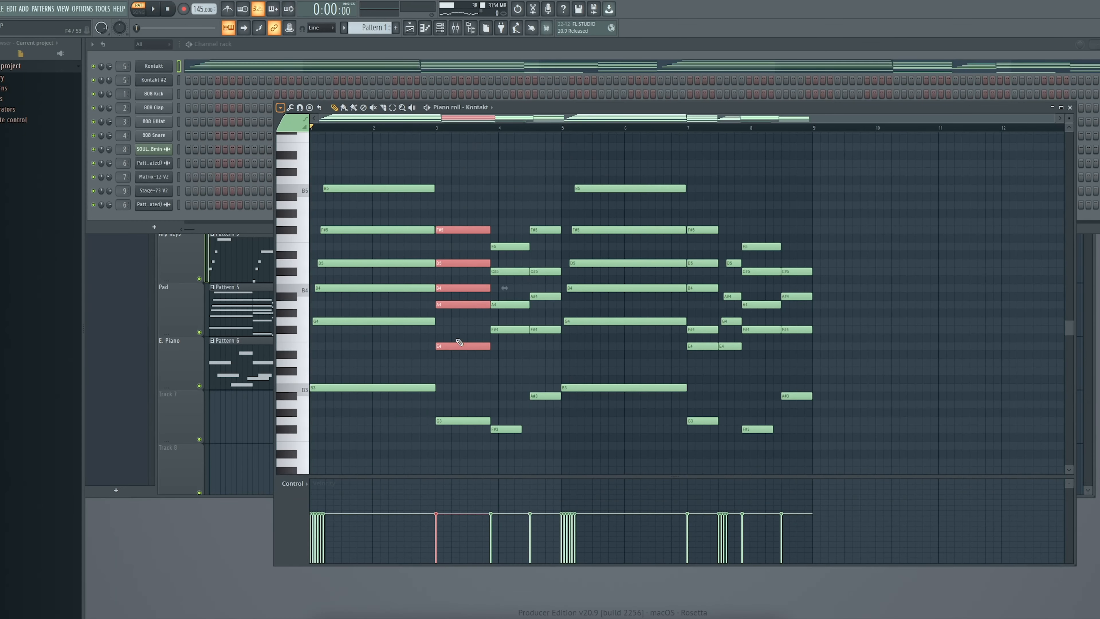
{"action": "left_click_drag", "start_coordinate": [514, 345], "coordinate": [509, 229]}
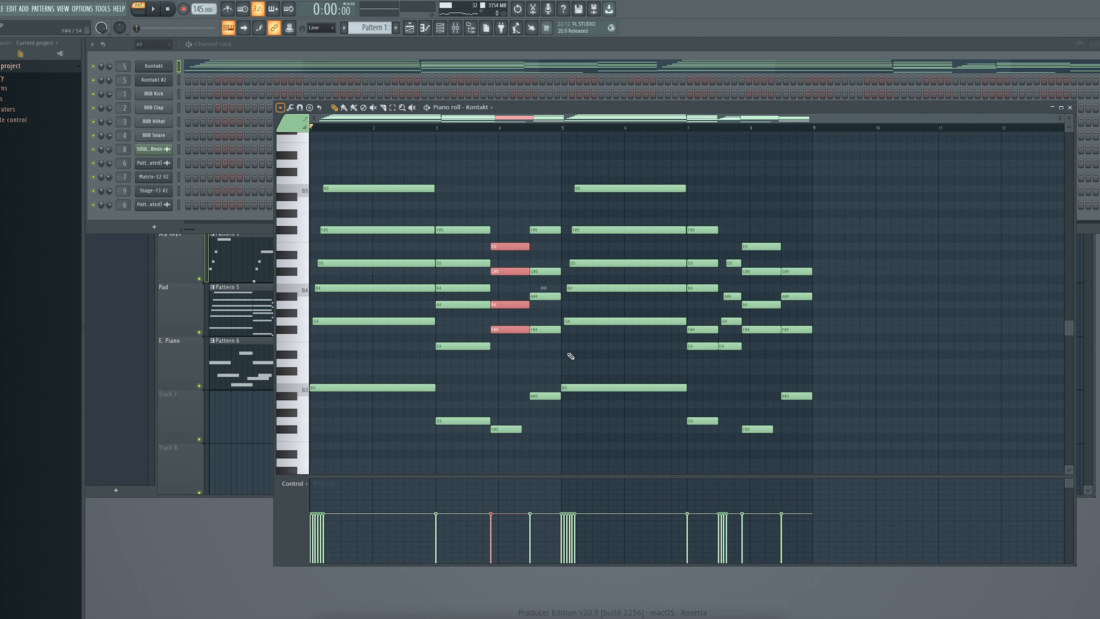
{"action": "left_click_drag", "start_coordinate": [537, 355], "coordinate": [545, 270]}
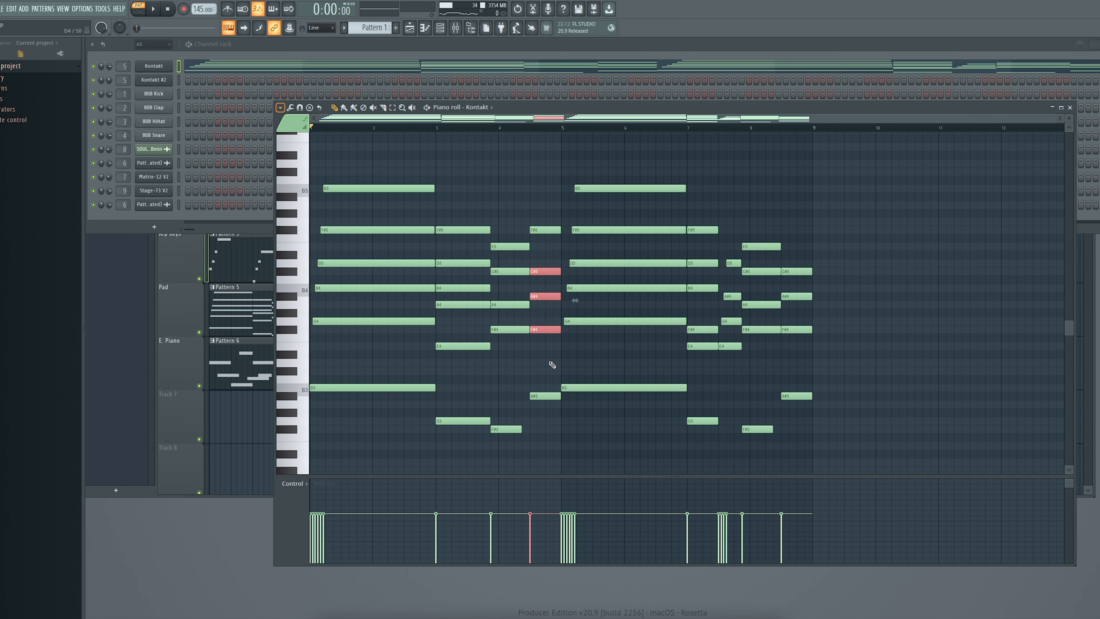
{"action": "left_click_drag", "start_coordinate": [537, 358], "coordinate": [509, 247]}
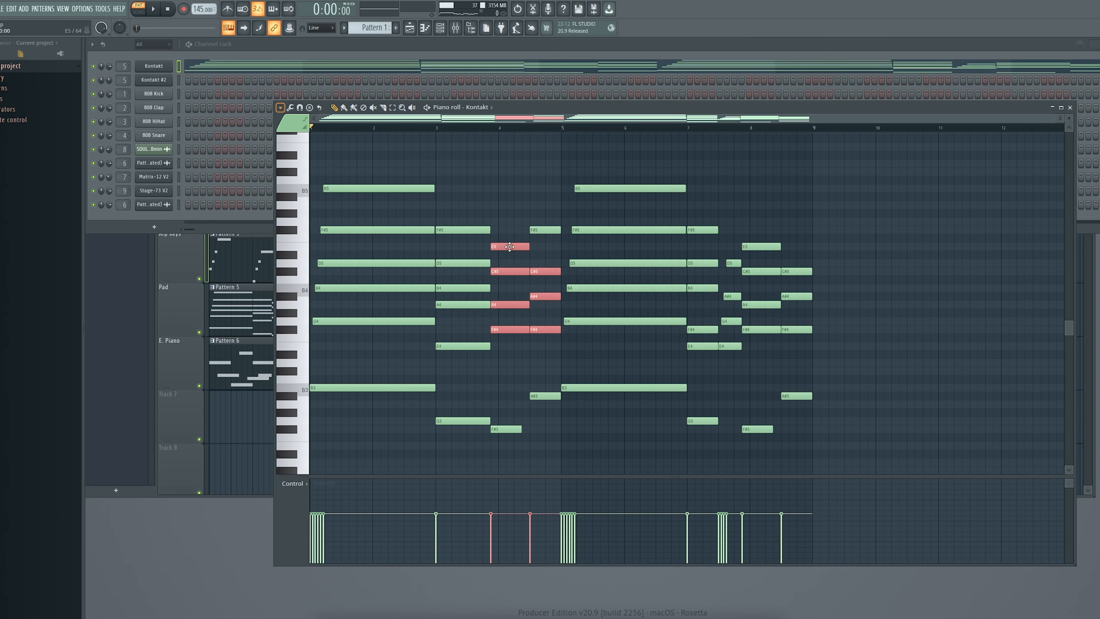
{"action": "left_click_drag", "start_coordinate": [631, 342], "coordinate": [634, 232]}
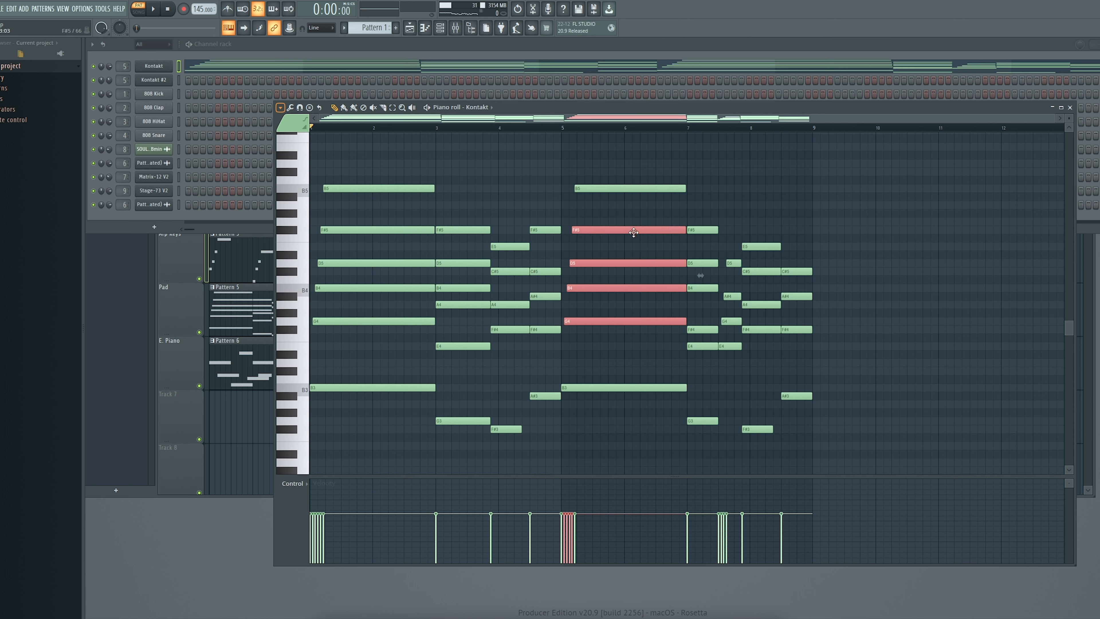
{"action": "left_click_drag", "start_coordinate": [709, 356], "coordinate": [691, 209]}
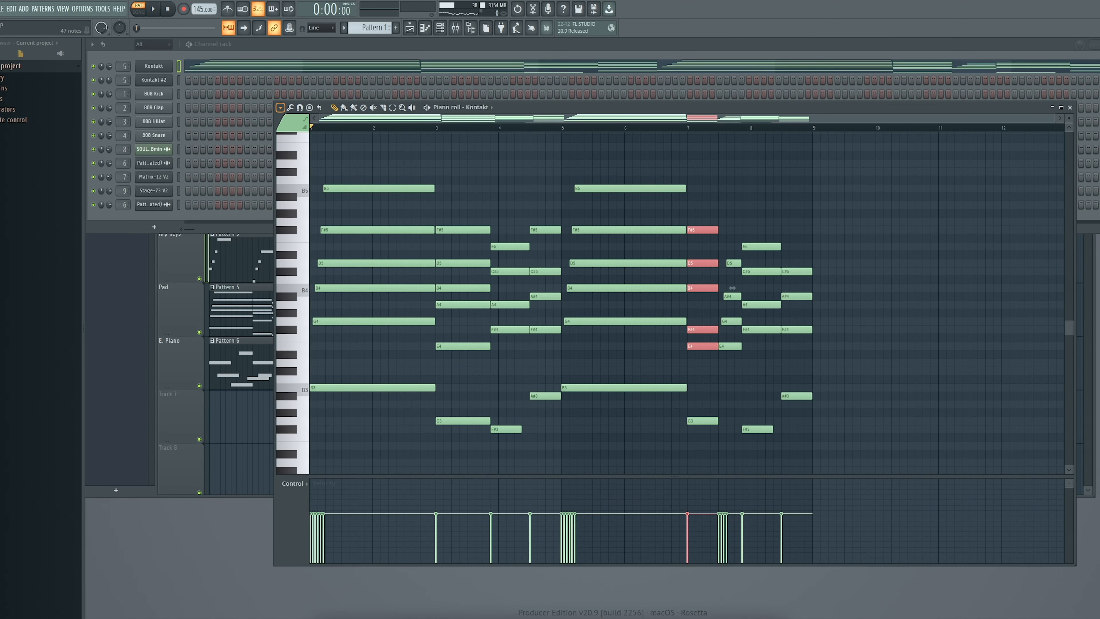
{"action": "left_click_drag", "start_coordinate": [480, 360], "coordinate": [457, 225]}
{"action": "left_click_drag", "start_coordinate": [705, 360], "coordinate": [712, 213]}
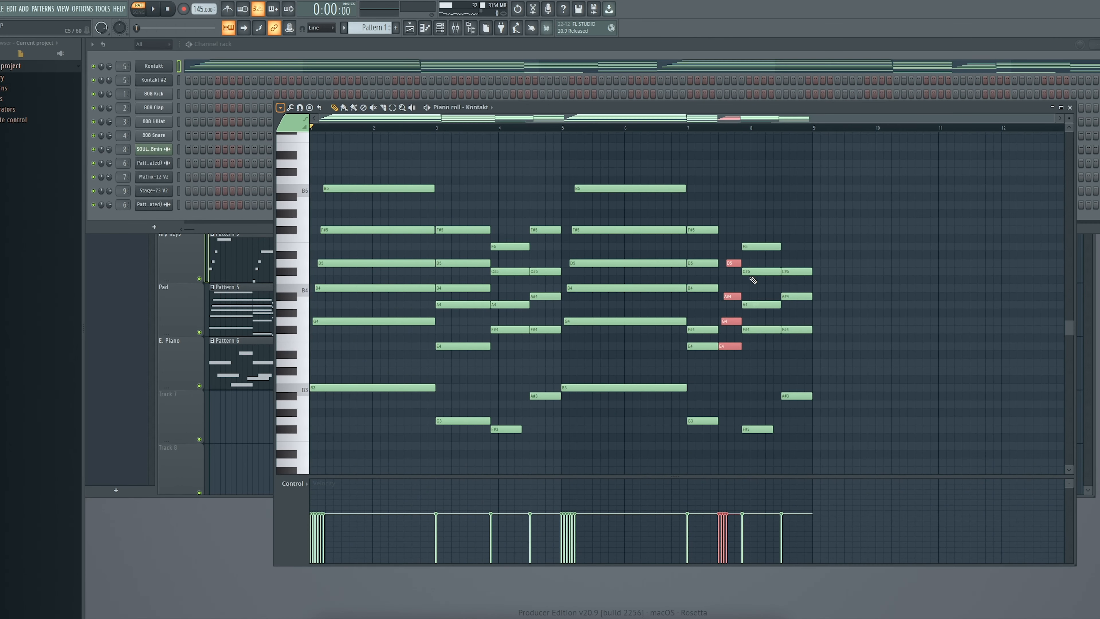
{"action": "left_click", "coordinate": [731, 297]}
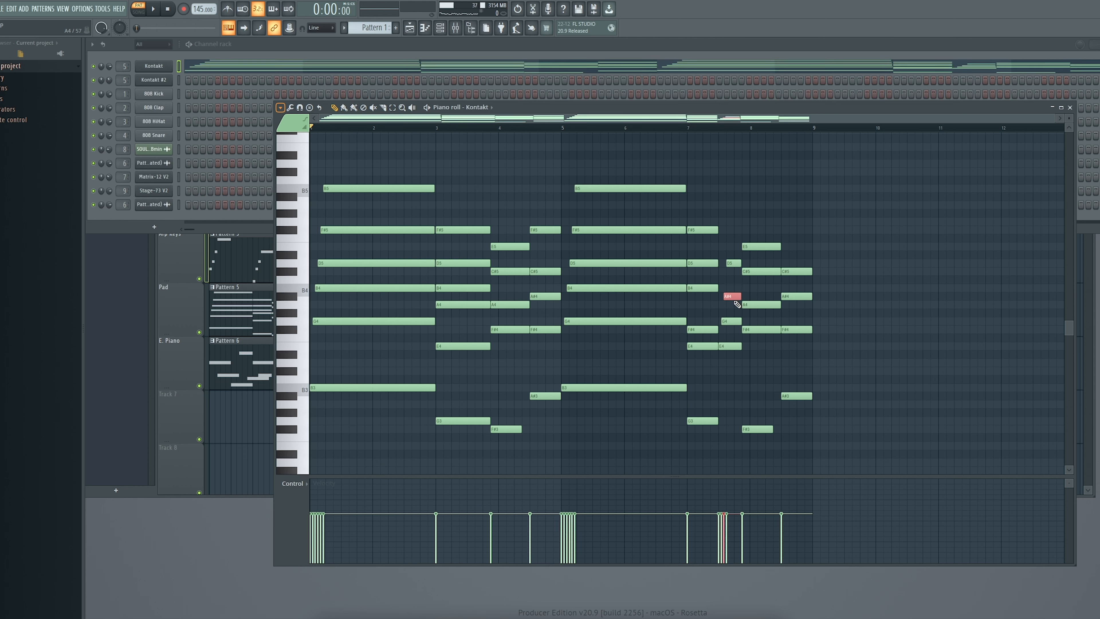
{"action": "left_click_drag", "start_coordinate": [764, 350], "coordinate": [743, 245]}
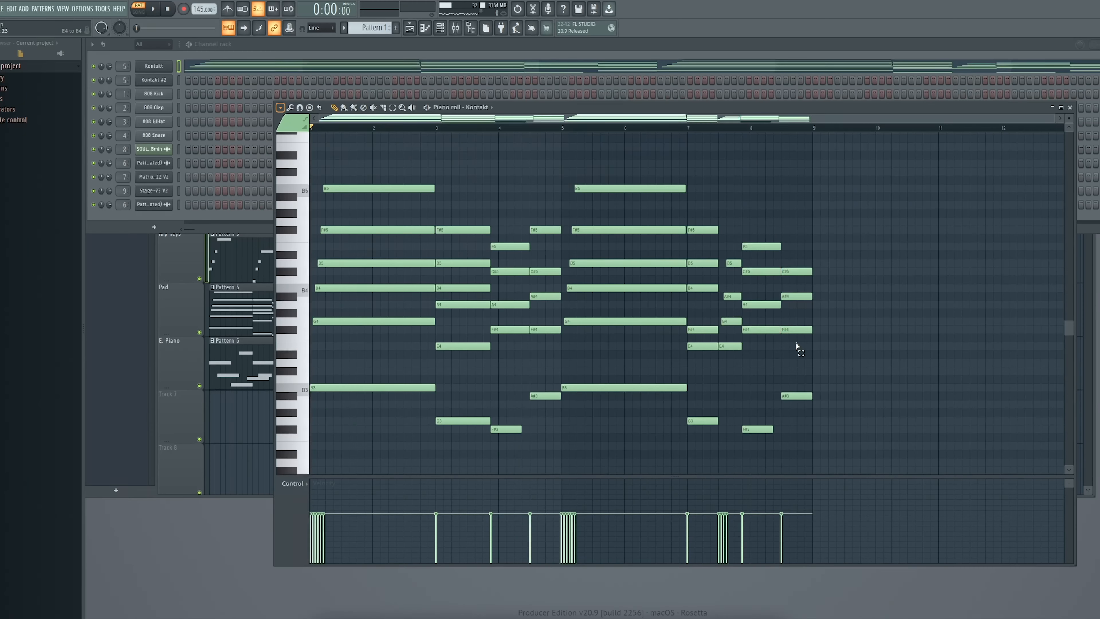
- Open the mixer and inspect the Sample Filtered channel's Portal, Spaced Out and Neutron 3 Equalizer effects while playing the song
{"action": "key", "text": "ctrl+v"}
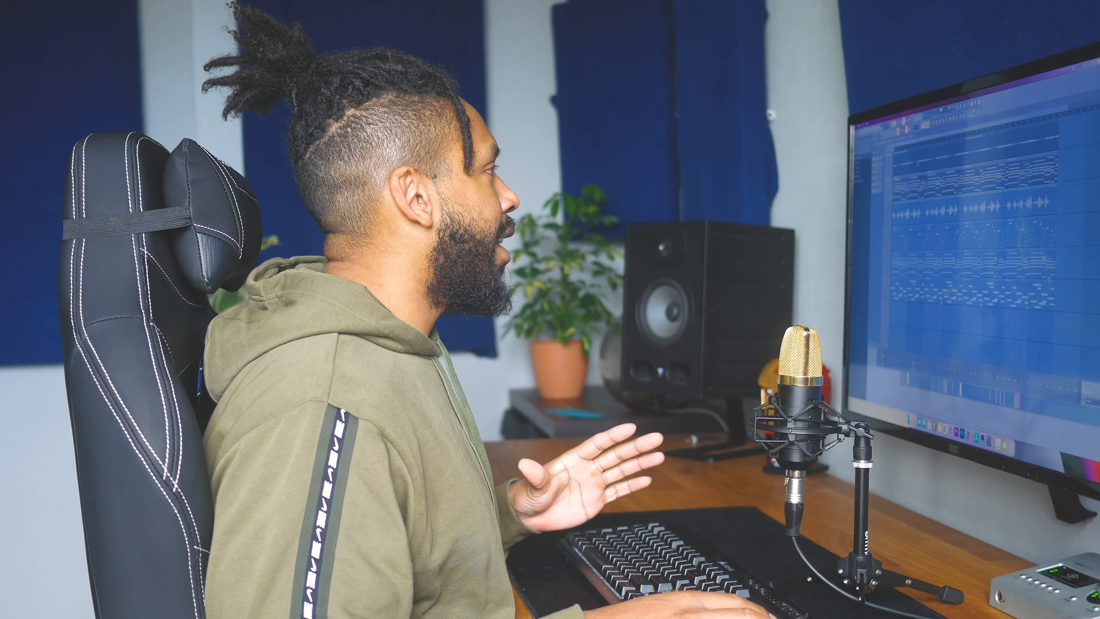
{"action": "key", "text": "F9"}
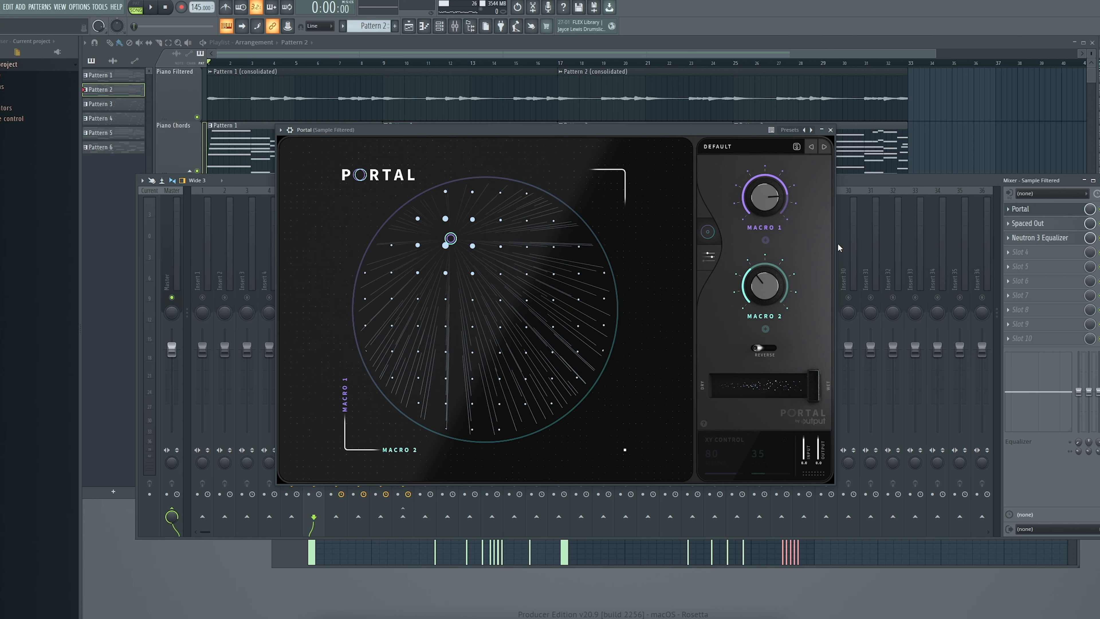
{"action": "left_click", "coordinate": [1027, 224]}
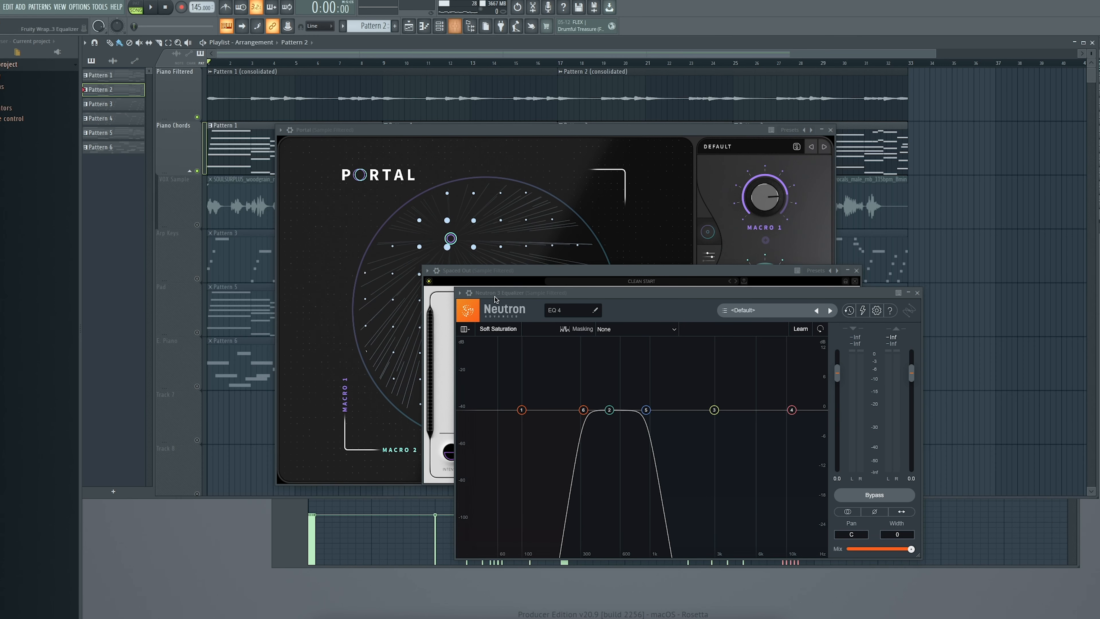
{"action": "left_click", "coordinate": [830, 131]}
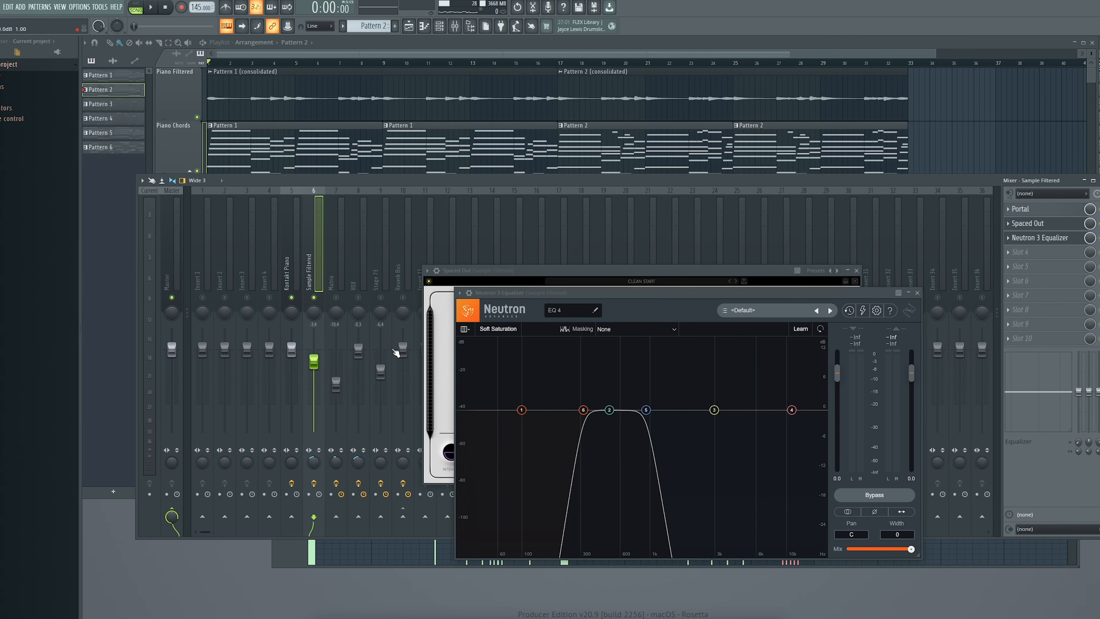
{"action": "key", "text": "space"}
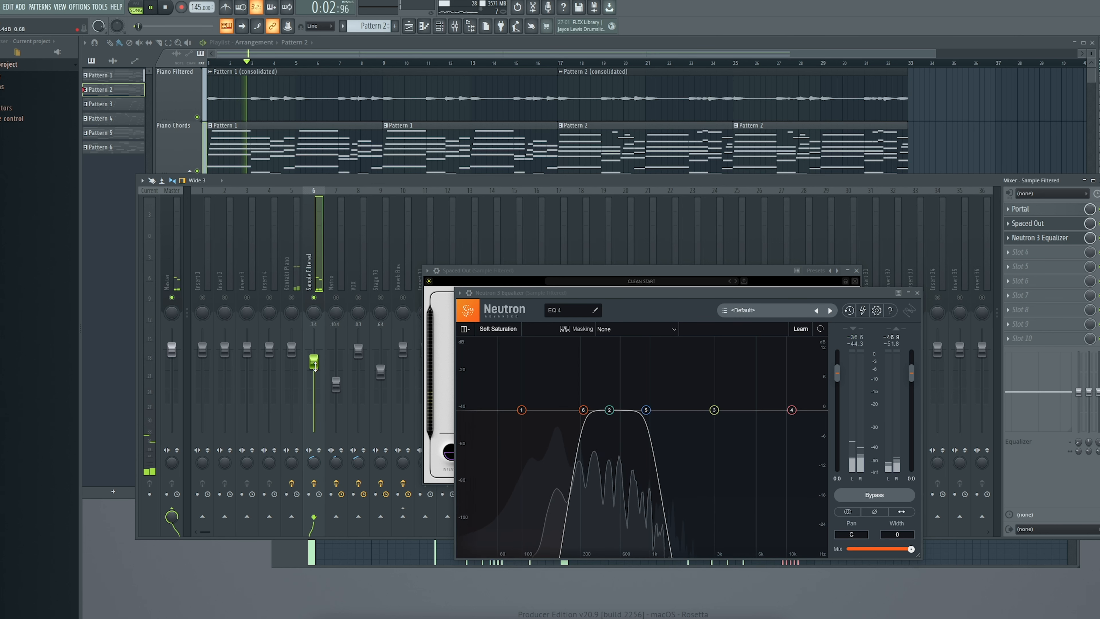
- Close the effect windows, mute the Kontakt Piano mixer channel and raise the Sample Filtered fader to about -2.6 dB
{"action": "left_click", "coordinate": [917, 293]}
{"action": "left_click", "coordinate": [965, 271]}
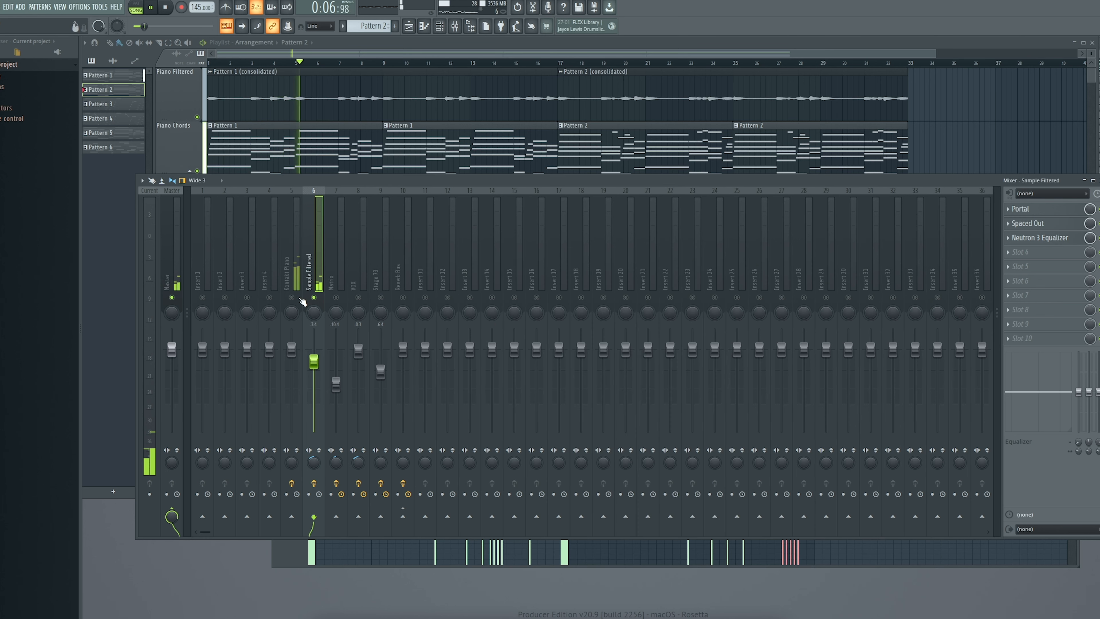
{"action": "left_click", "coordinate": [297, 297]}
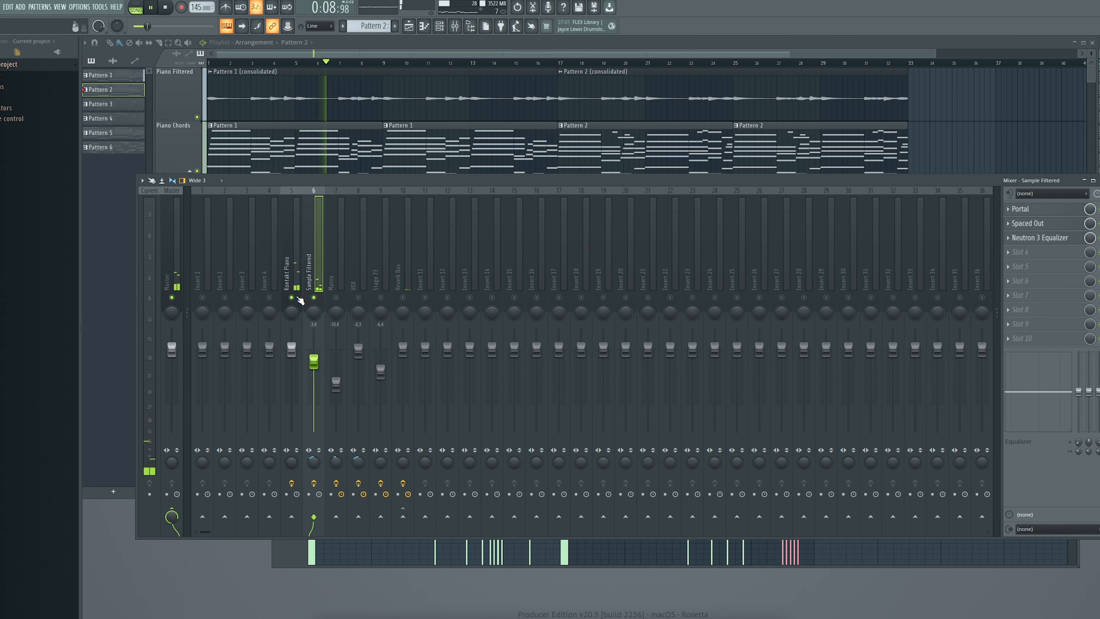
{"action": "left_click_drag", "start_coordinate": [313, 361], "coordinate": [314, 358]}
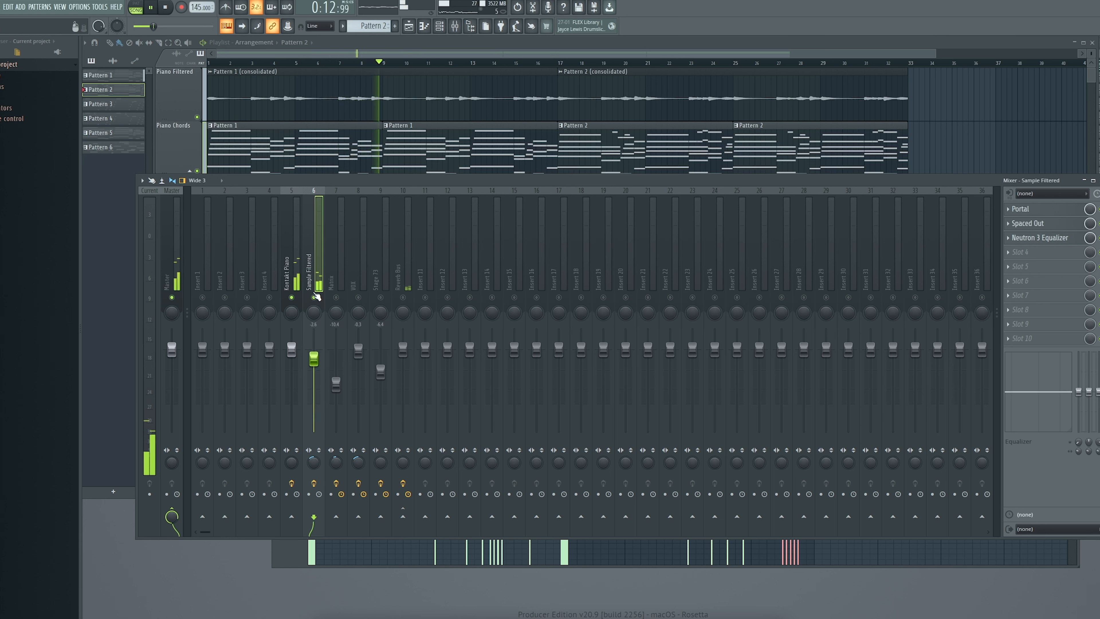
{"action": "key", "text": "space"}
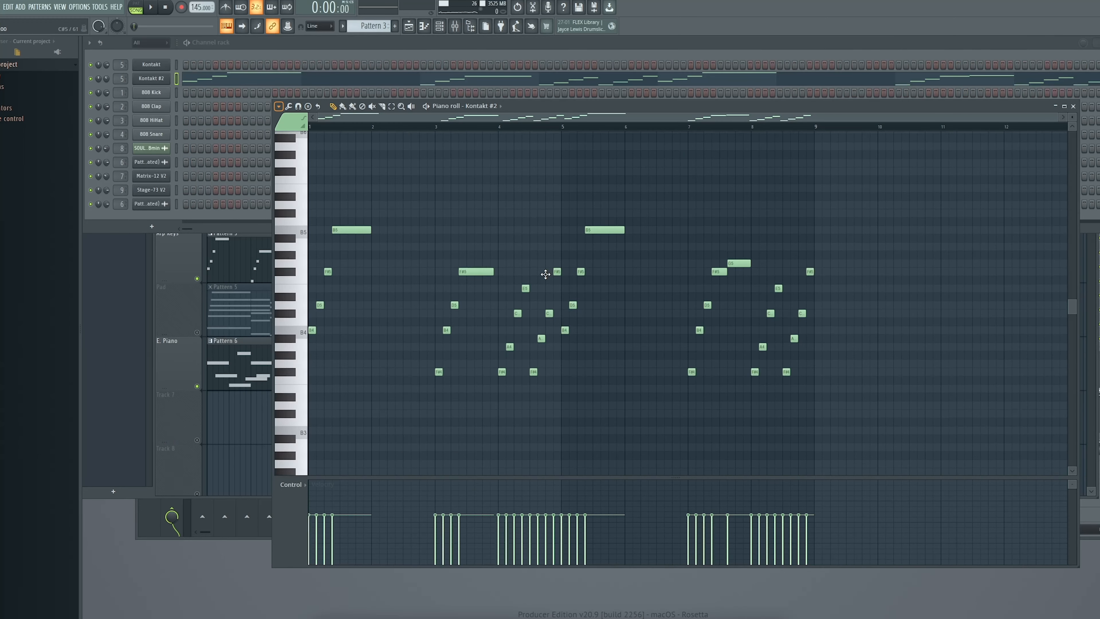
- Open the E. Piano pattern in the piano roll and play it back
{"action": "scroll", "coordinate": [545, 274], "scroll_direction": "up", "scroll_amount": 1}
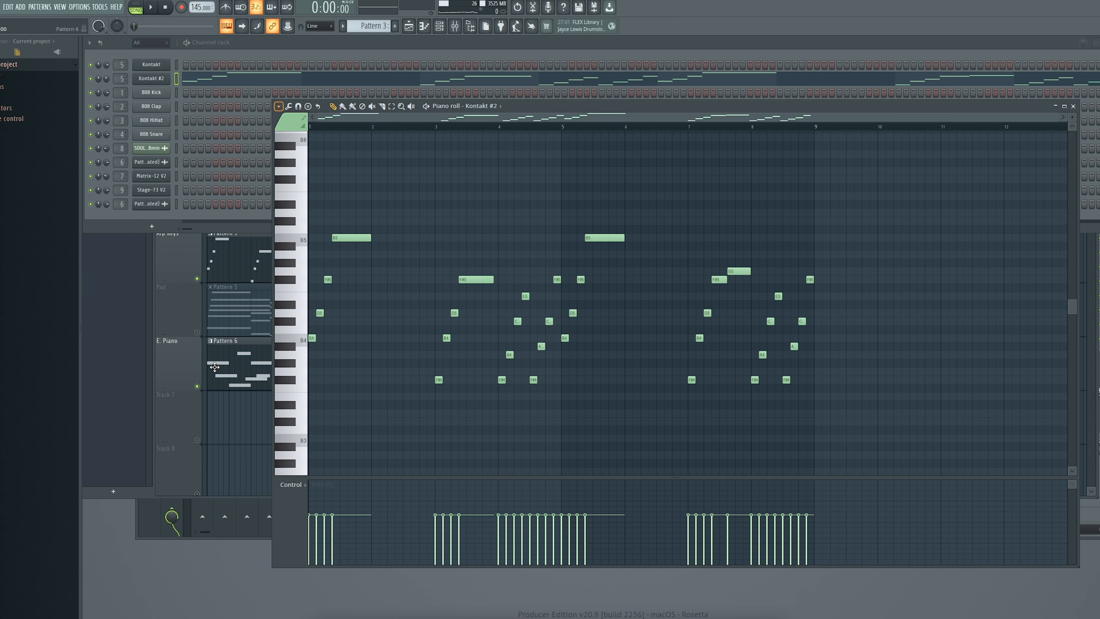
{"action": "double_click", "coordinate": [231, 370]}
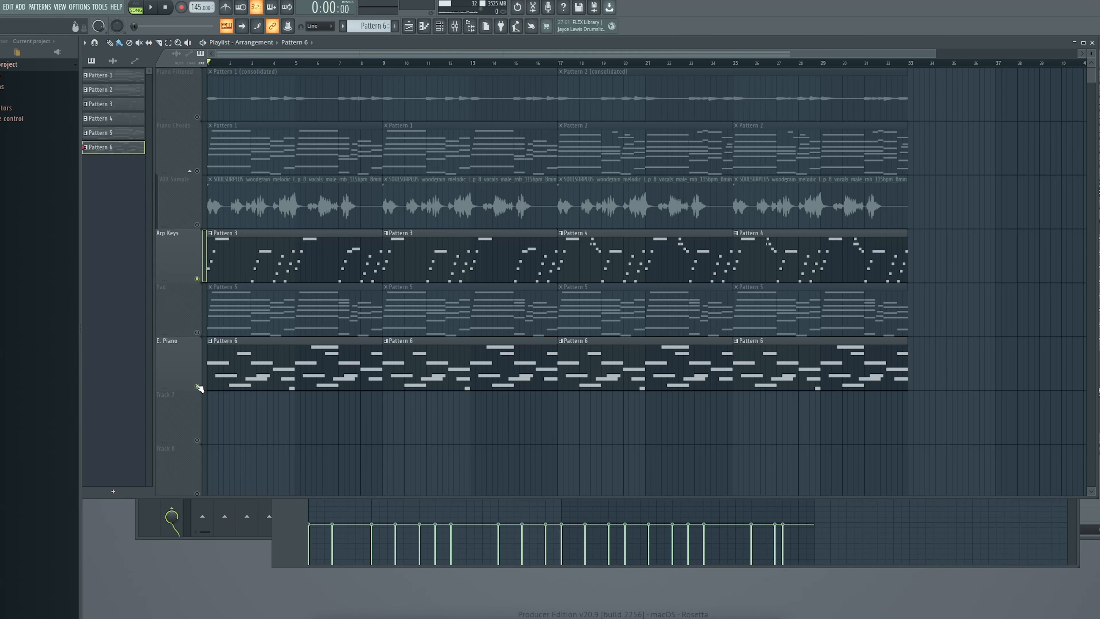
{"action": "key", "text": "space"}
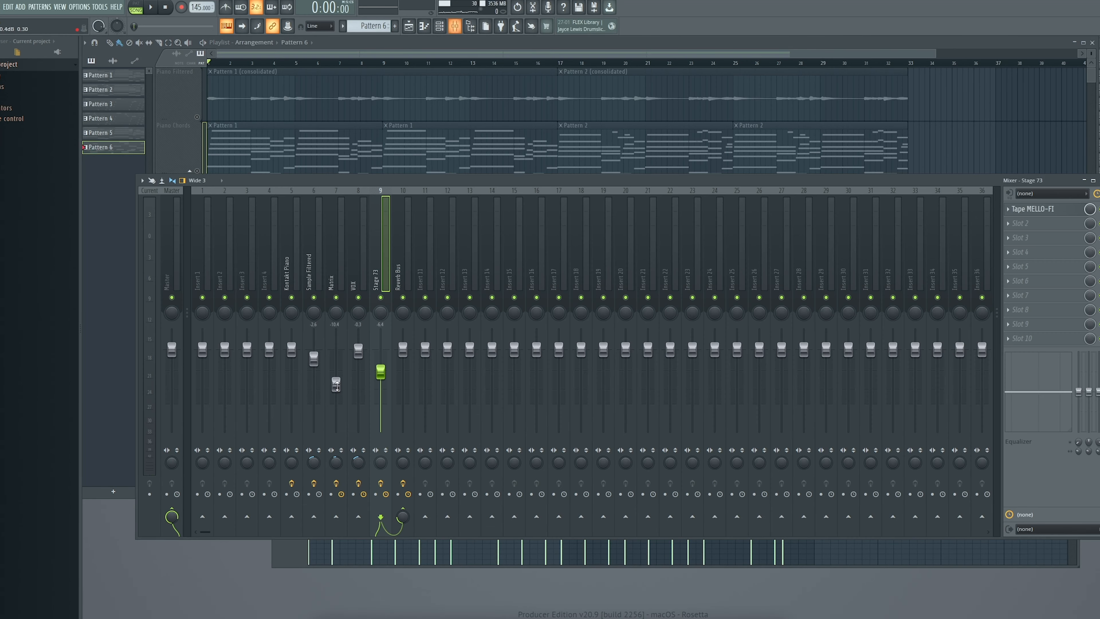
- Inspect the Matrix mixer channel's Neutron 3 Equalizer and the Matrix-12 V synth settings
{"action": "left_click", "coordinate": [336, 384]}
{"action": "left_click", "coordinate": [1062, 210]}
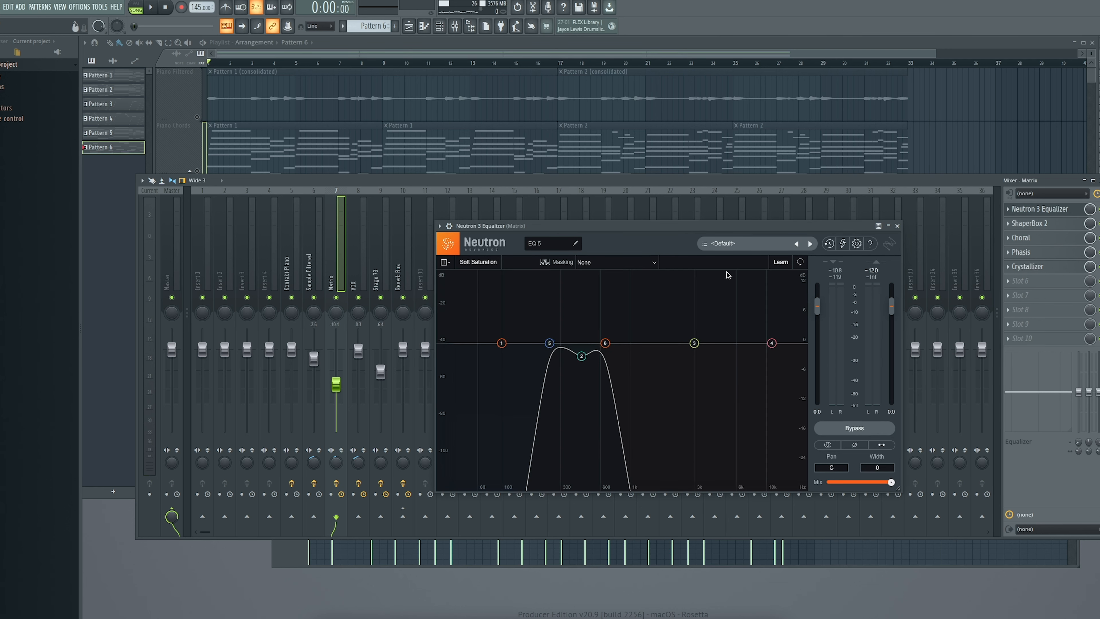
{"action": "key", "text": "F9"}
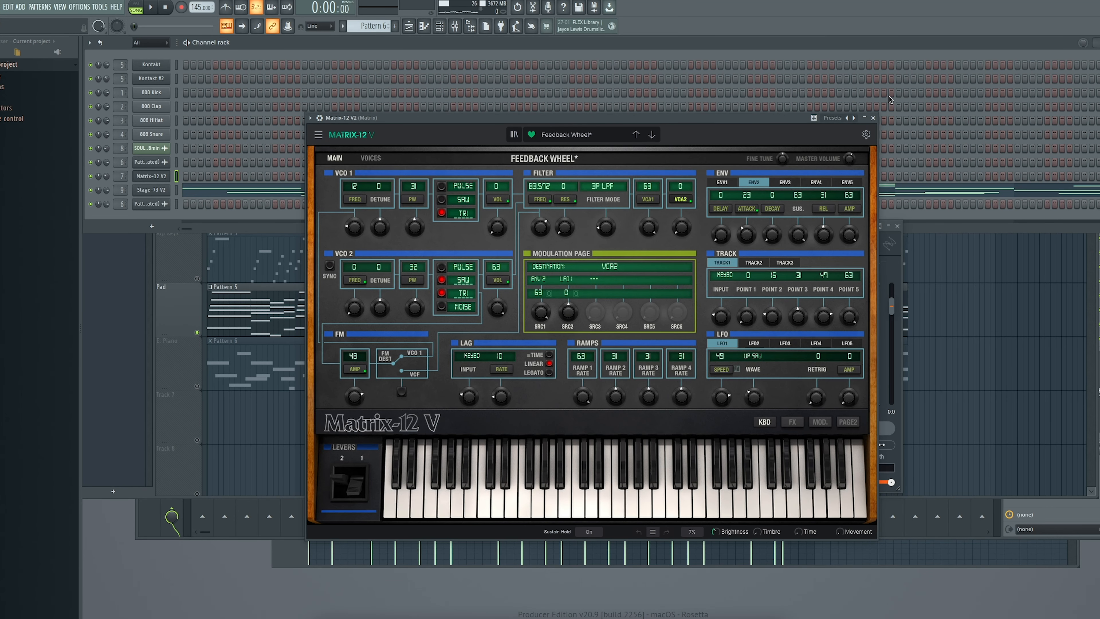
{"action": "left_click", "coordinate": [872, 117]}
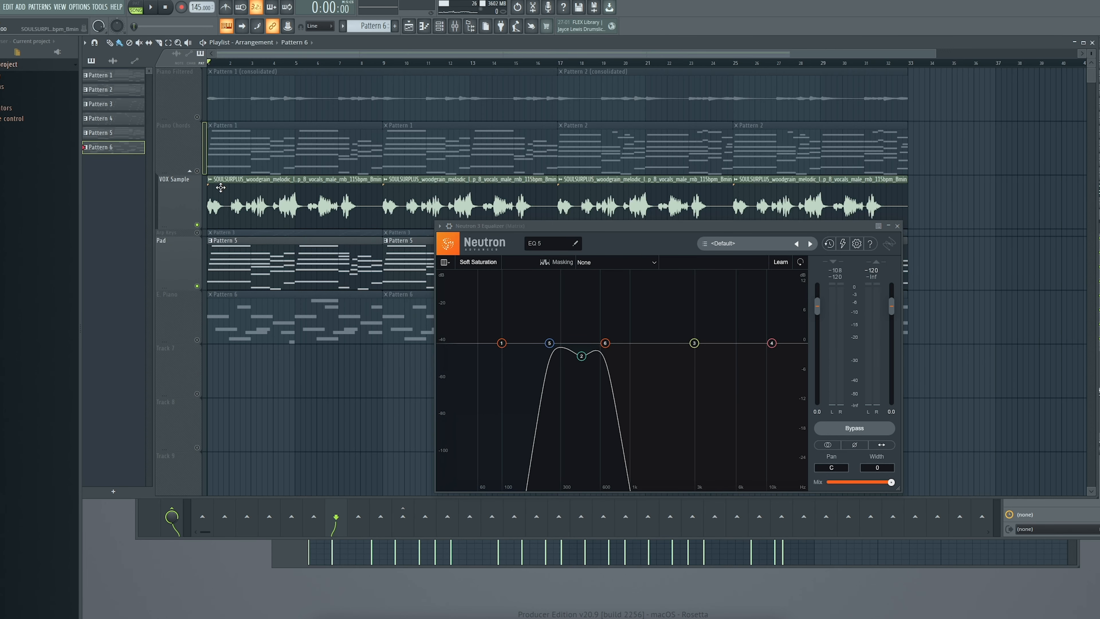
- Play the arrangement with the VOX Sample clip and toggle the VOX Sample track mute off and on to compare
{"action": "double_click", "coordinate": [225, 204]}
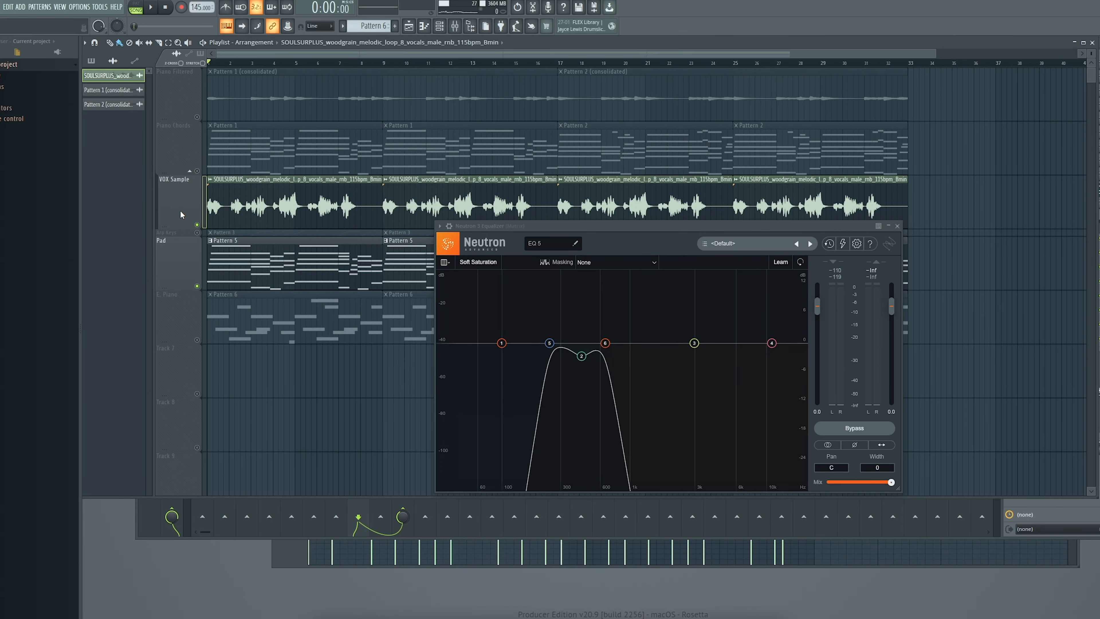
{"action": "key", "text": "space"}
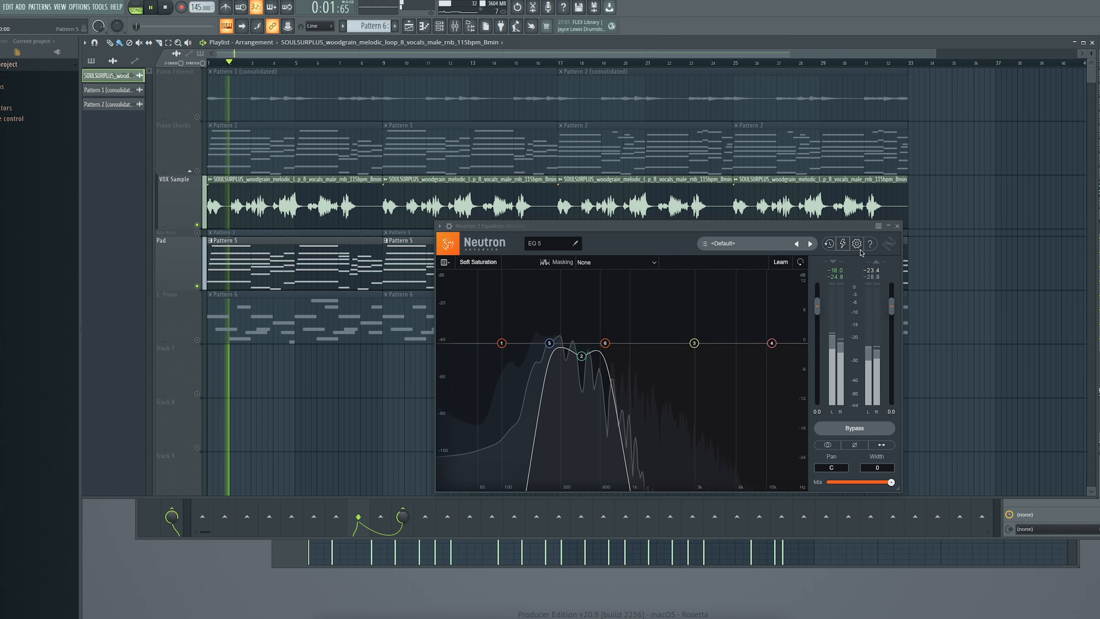
{"action": "key", "text": "F9"}
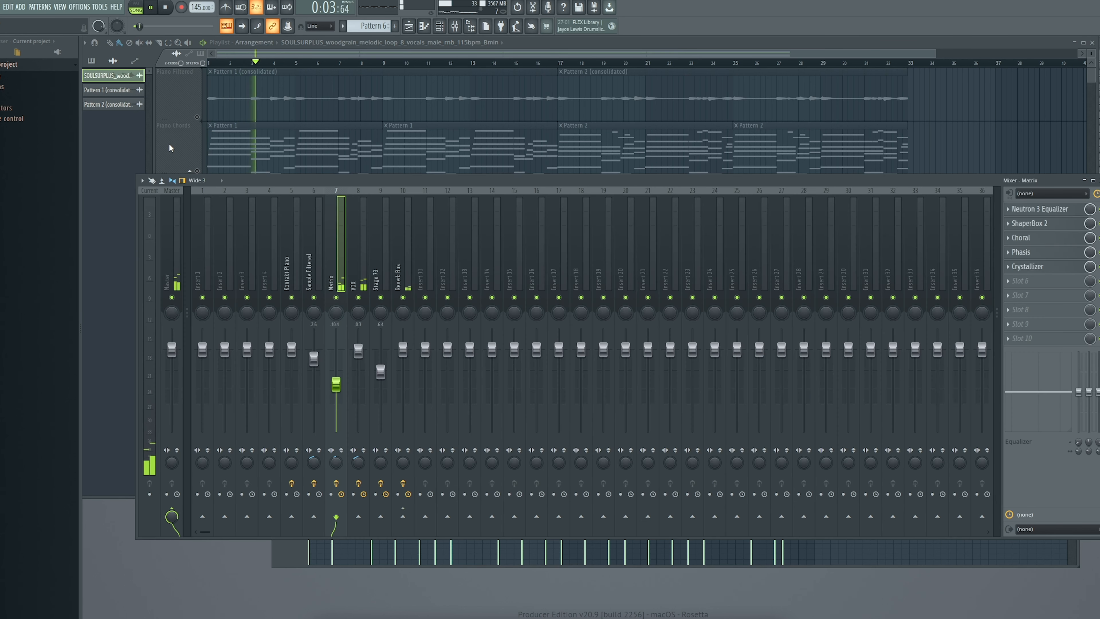
{"action": "left_click", "coordinate": [169, 148]}
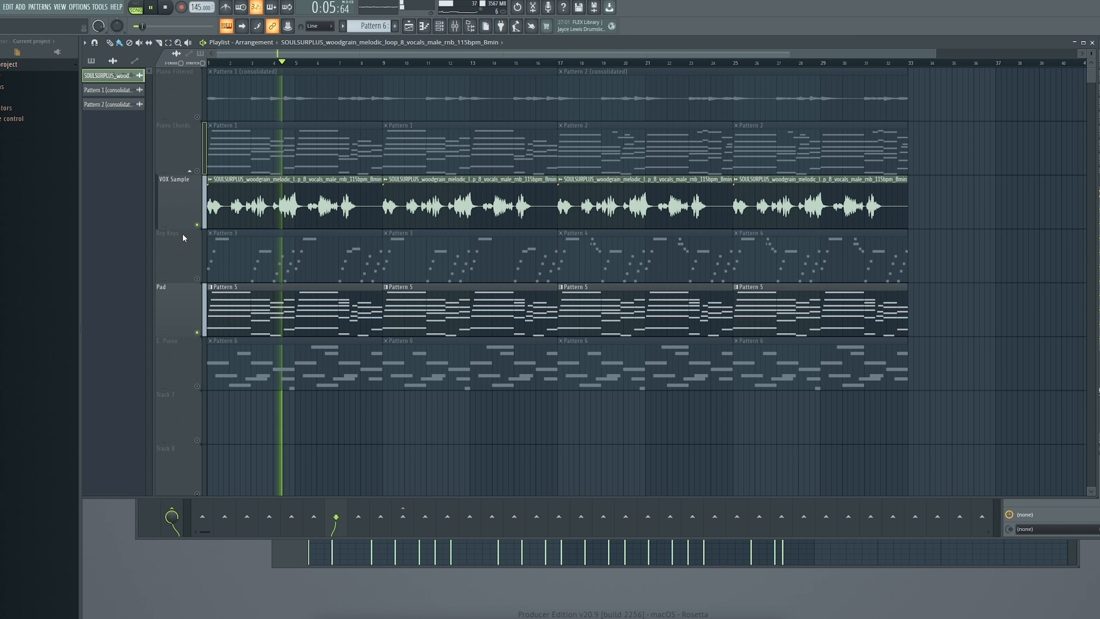
{"action": "left_click", "coordinate": [197, 224], "text": "ctrl"}
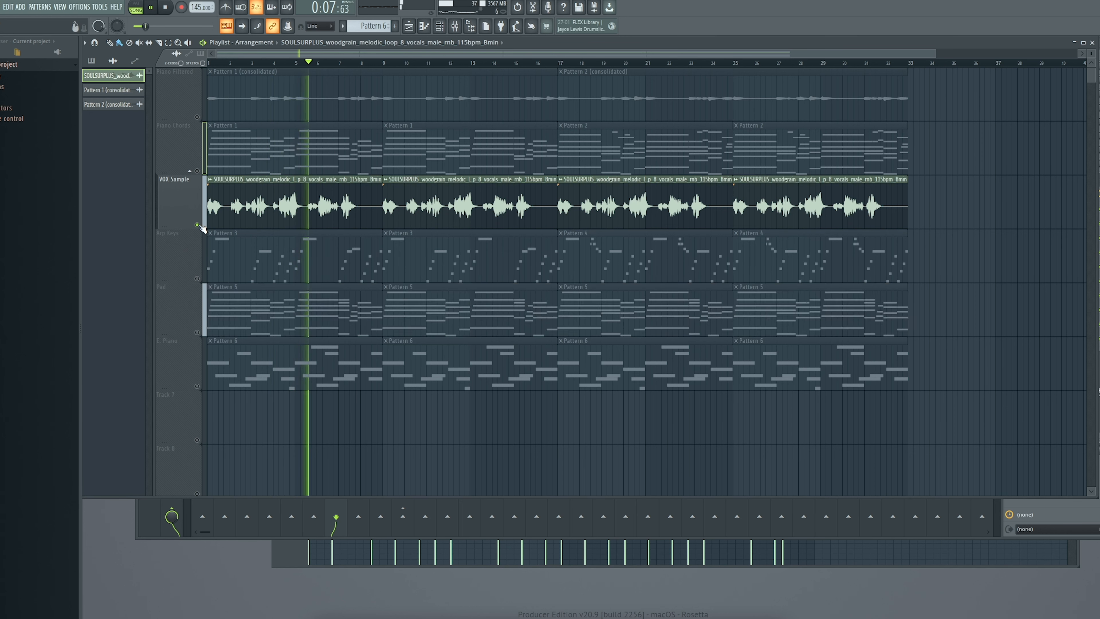
{"action": "left_click", "coordinate": [198, 225], "text": "ctrl"}
{"action": "key", "text": "F9"}
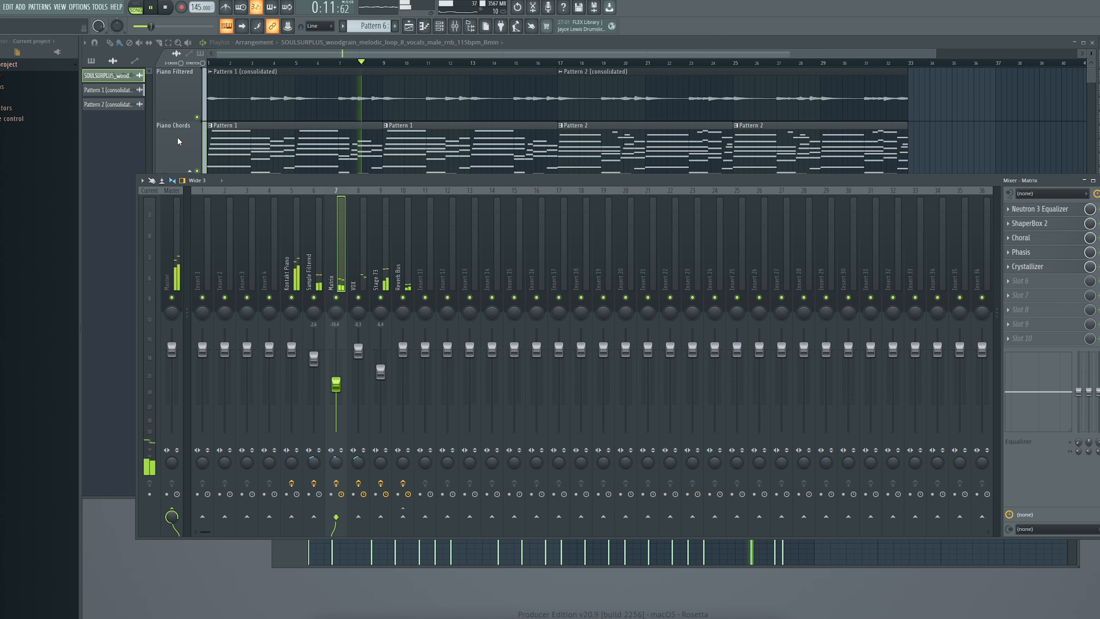
{"action": "key", "text": "F9"}
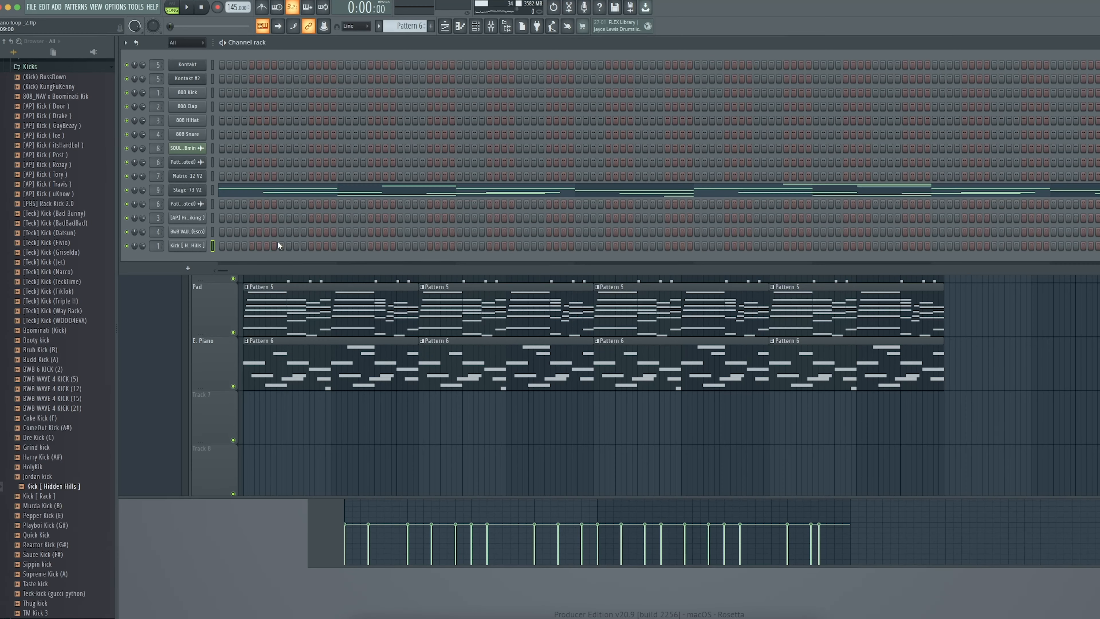
- Collapse the Drumkits folders in the browser and play back the drum channels in the channel rack
{"action": "left_click", "coordinate": [238, 309]}
{"action": "key", "text": "F6"}
{"action": "scroll", "coordinate": [74, 143], "scroll_direction": "up", "scroll_amount": 3}
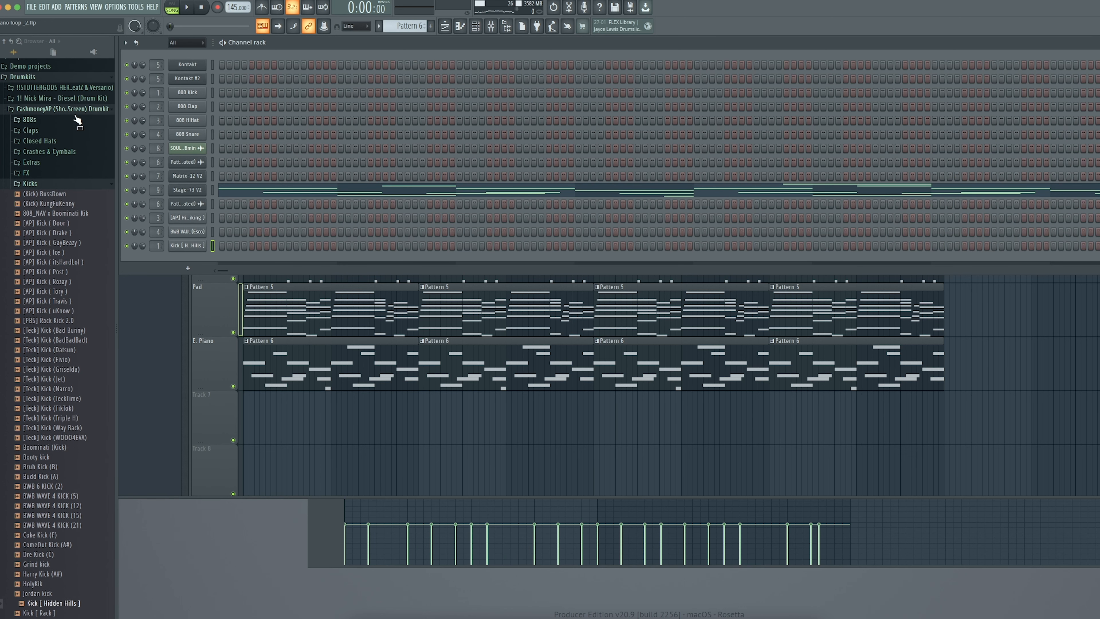
{"action": "left_click", "coordinate": [77, 109]}
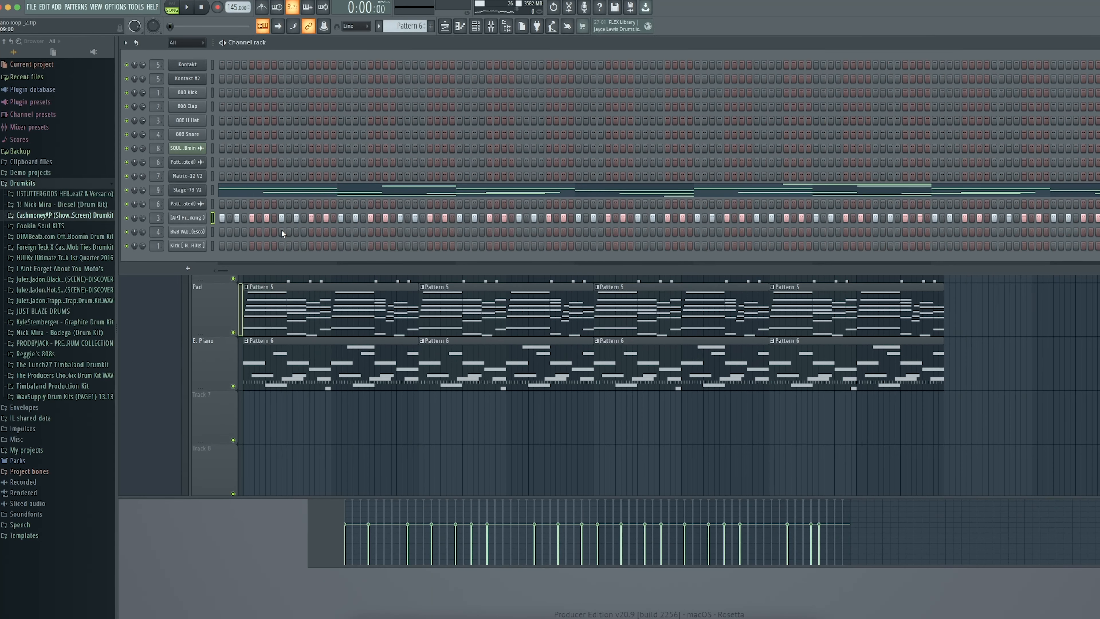
{"action": "left_click", "coordinate": [282, 232]}
{"action": "left_click_drag", "start_coordinate": [222, 271], "coordinate": [226, 270]}
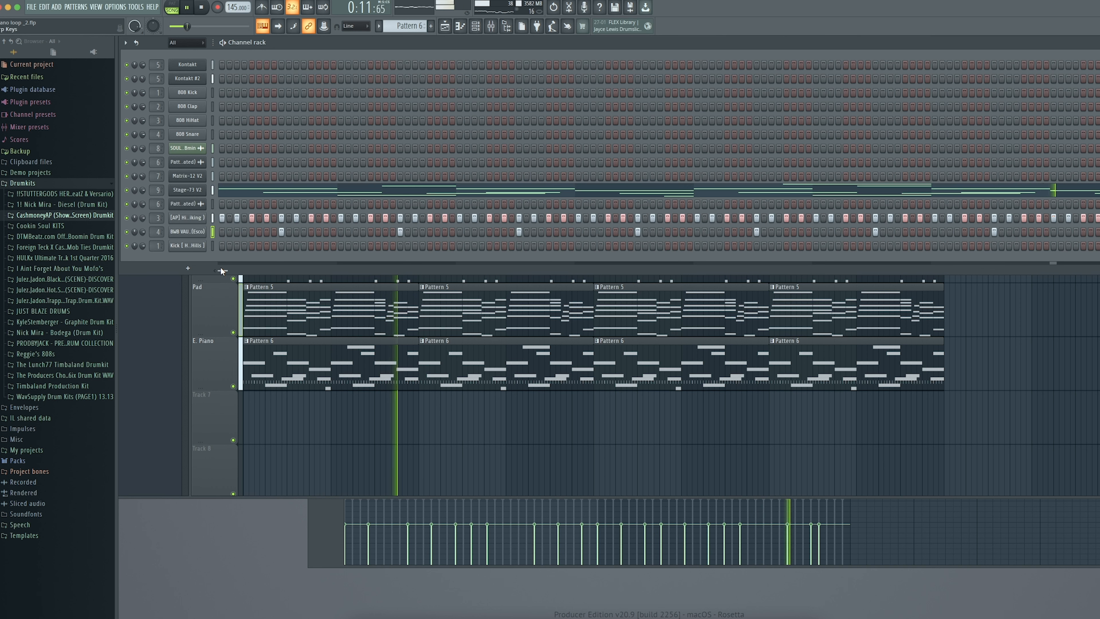
{"action": "key", "text": "space"}
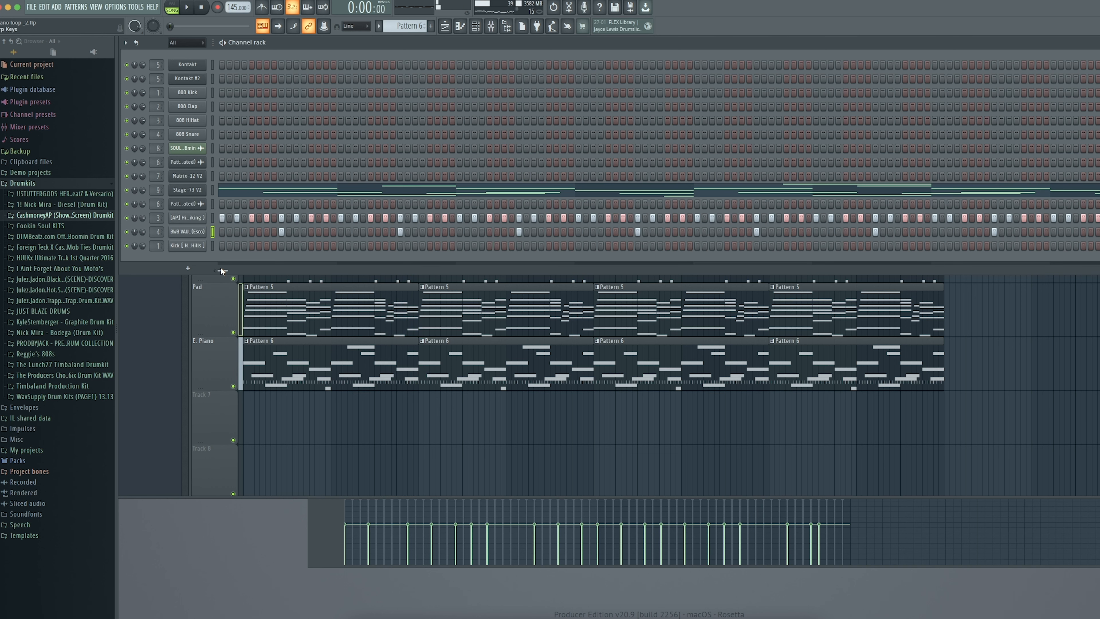